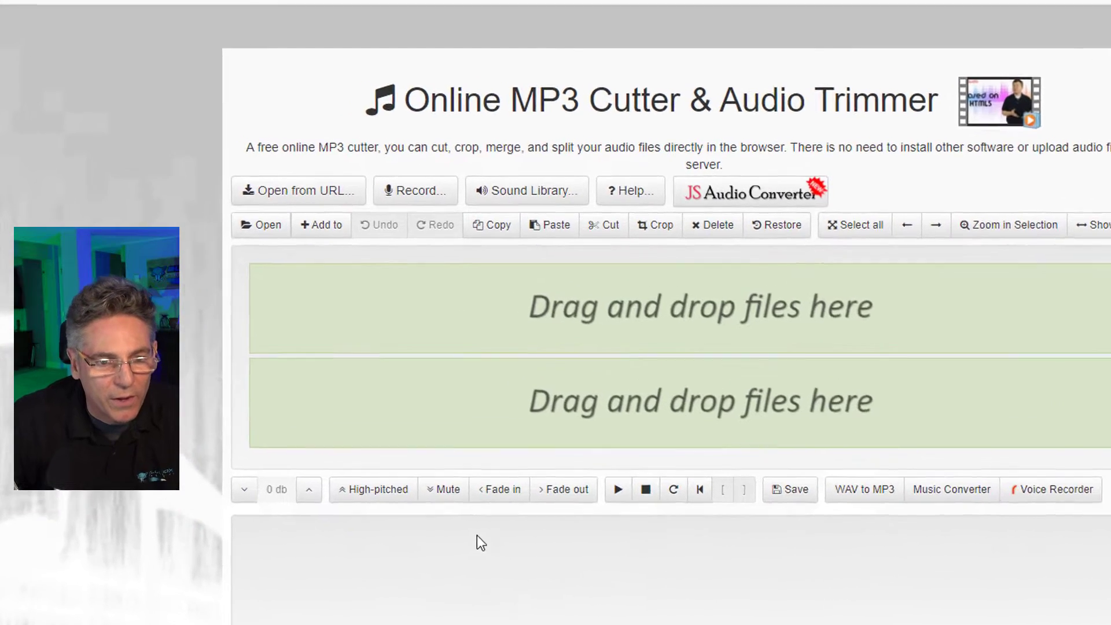
Load '01-ES_Spaghetti on the Island - Thompson Town Flowers.mp3' into the editor
{"action": "left_click", "coordinate": [321, 225]}
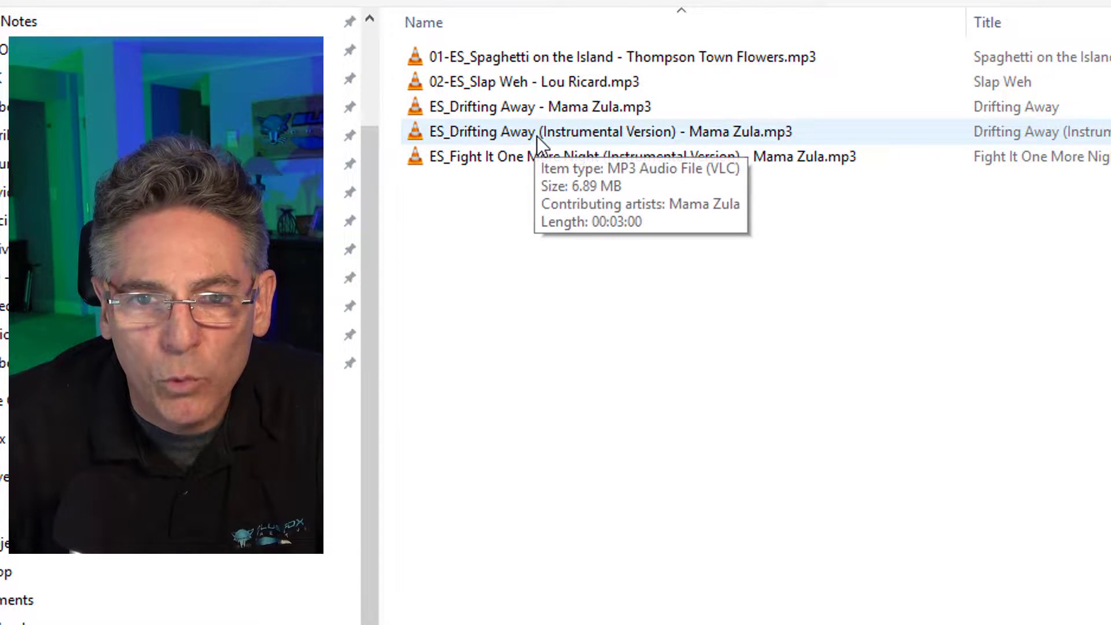
{"action": "left_click", "coordinate": [505, 57]}
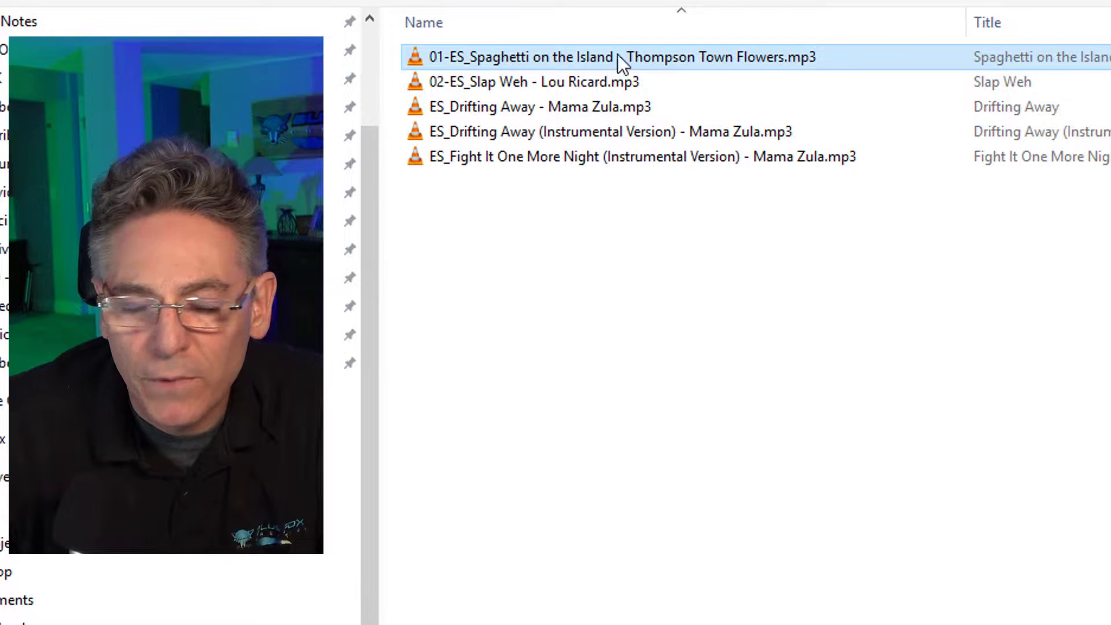
{"action": "key", "text": "Return"}
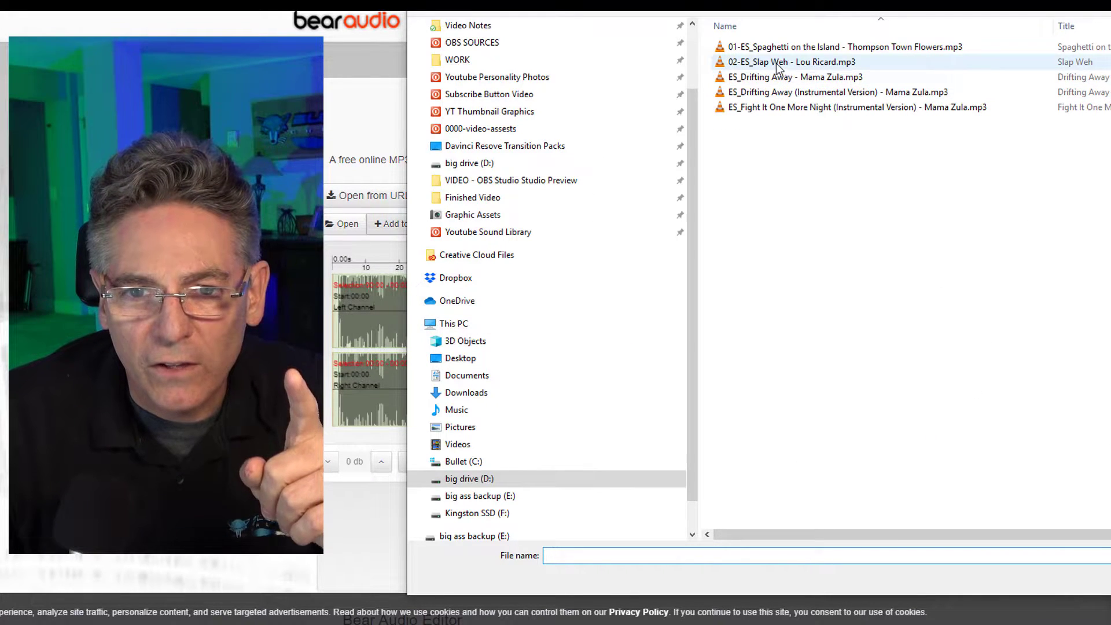
Append '02-ES_Slap Weh - Lou Ricard.mp3' after the first song and select the whole 429.78 s track
{"action": "left_click", "coordinate": [781, 63]}
{"action": "key", "text": "Return"}
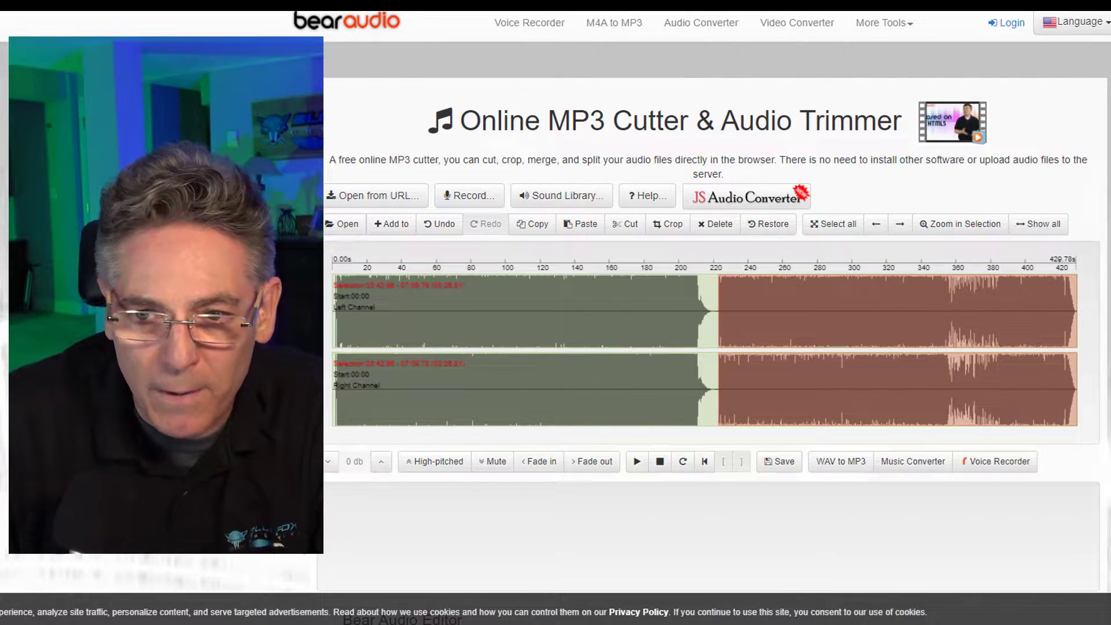
{"action": "double_click", "coordinate": [683, 334]}
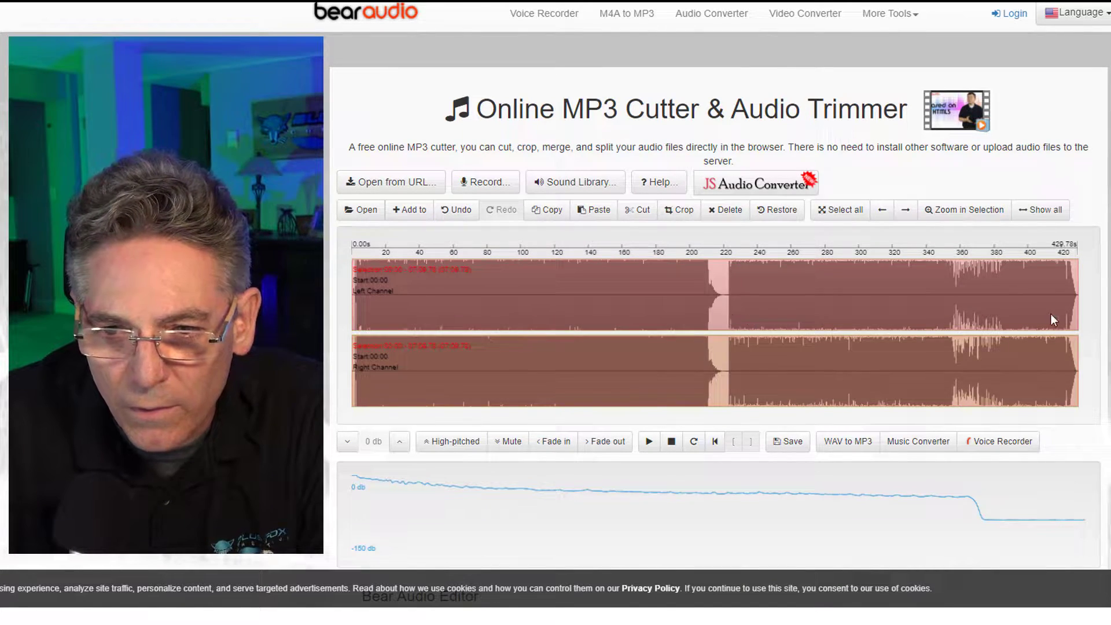
Play the joined track briefly, then delete its opening 0–101.32 seconds
{"action": "left_click", "coordinate": [1067, 313]}
{"action": "left_click", "coordinate": [649, 441]}
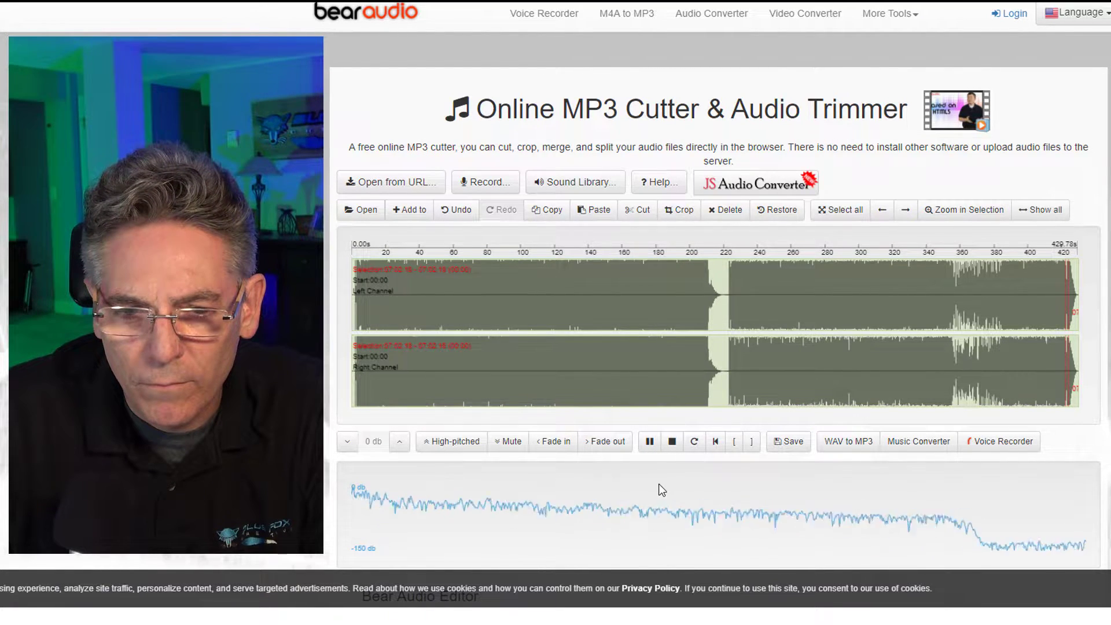
{"action": "left_click", "coordinate": [672, 442]}
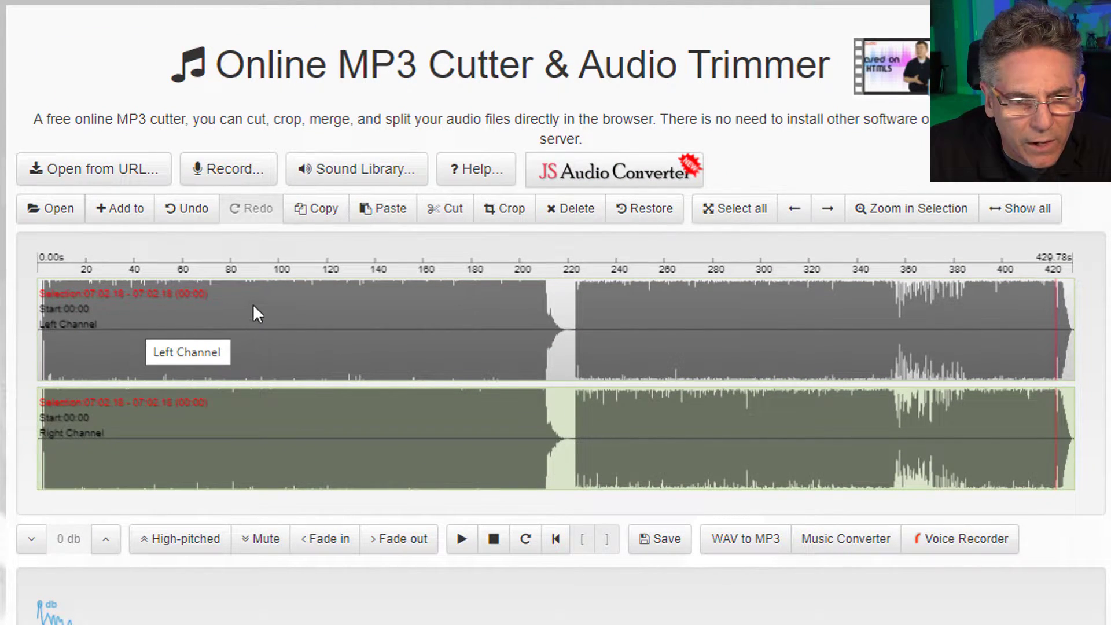
{"action": "left_click_drag", "start_coordinate": [283, 298], "coordinate": [26, 322]}
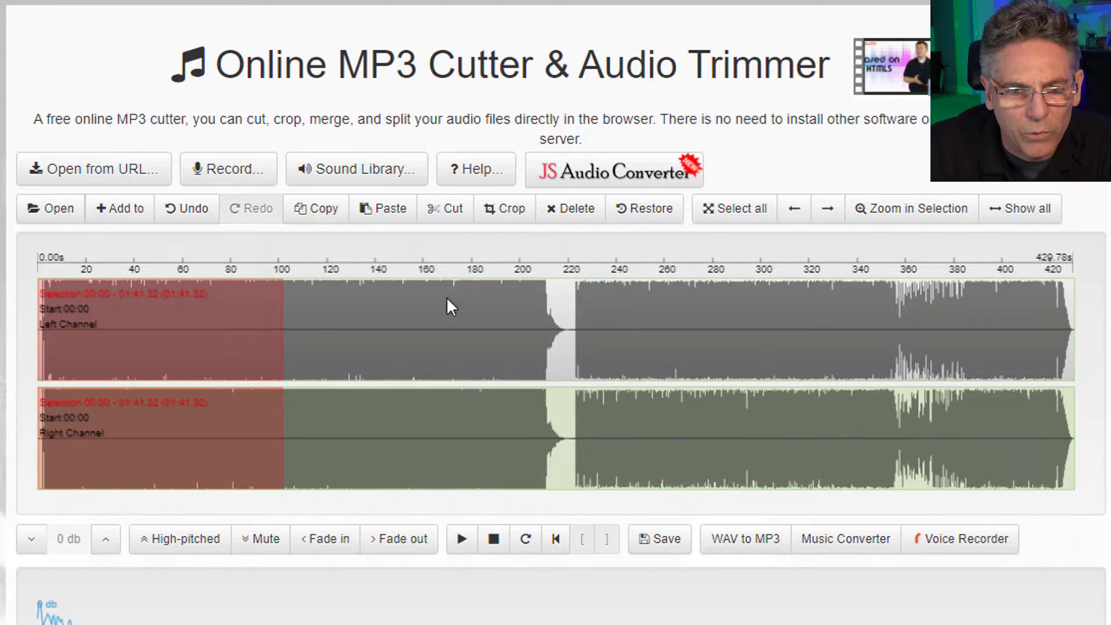
{"action": "left_click", "coordinate": [584, 219]}
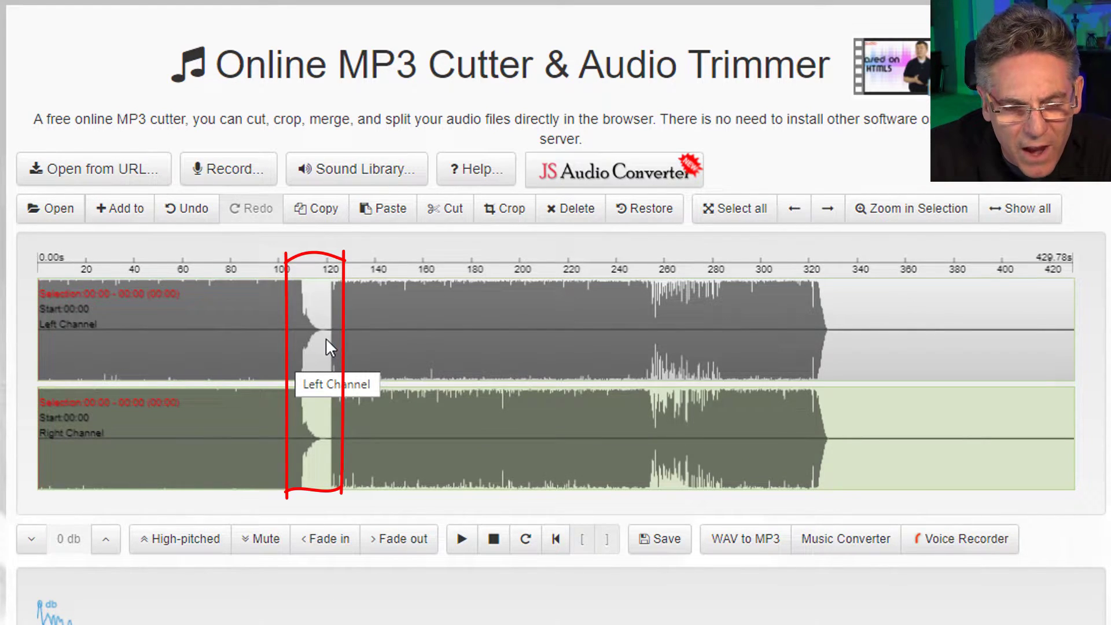
Zoom into the 105–126 s region and delete the silence from about 7.3 to 16 s
{"action": "left_click_drag", "start_coordinate": [294, 337], "coordinate": [341, 332]}
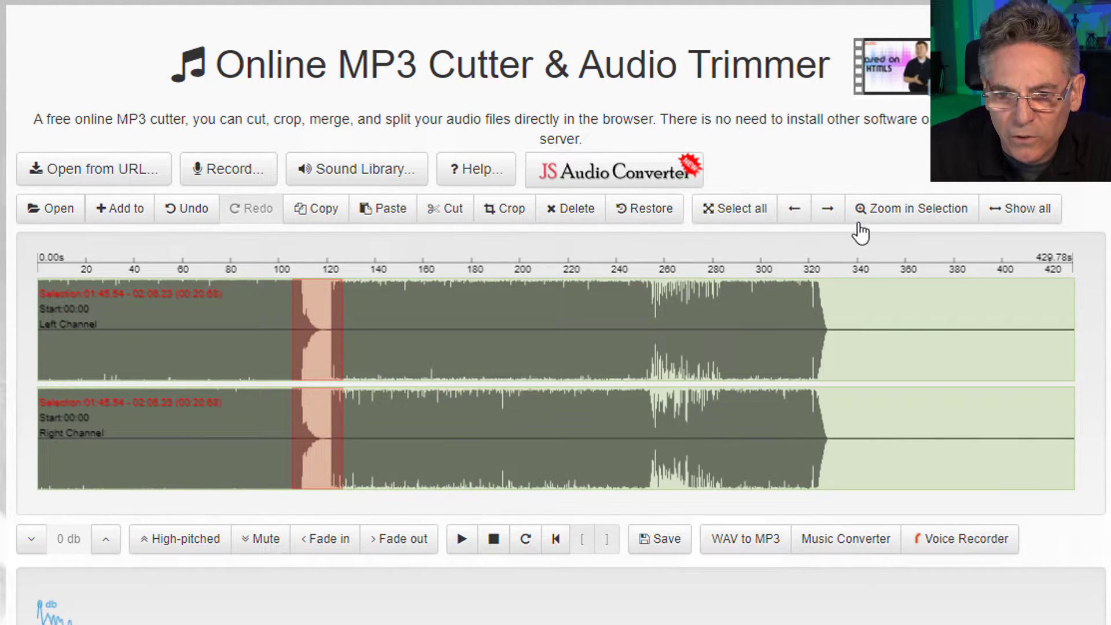
{"action": "left_click", "coordinate": [896, 216]}
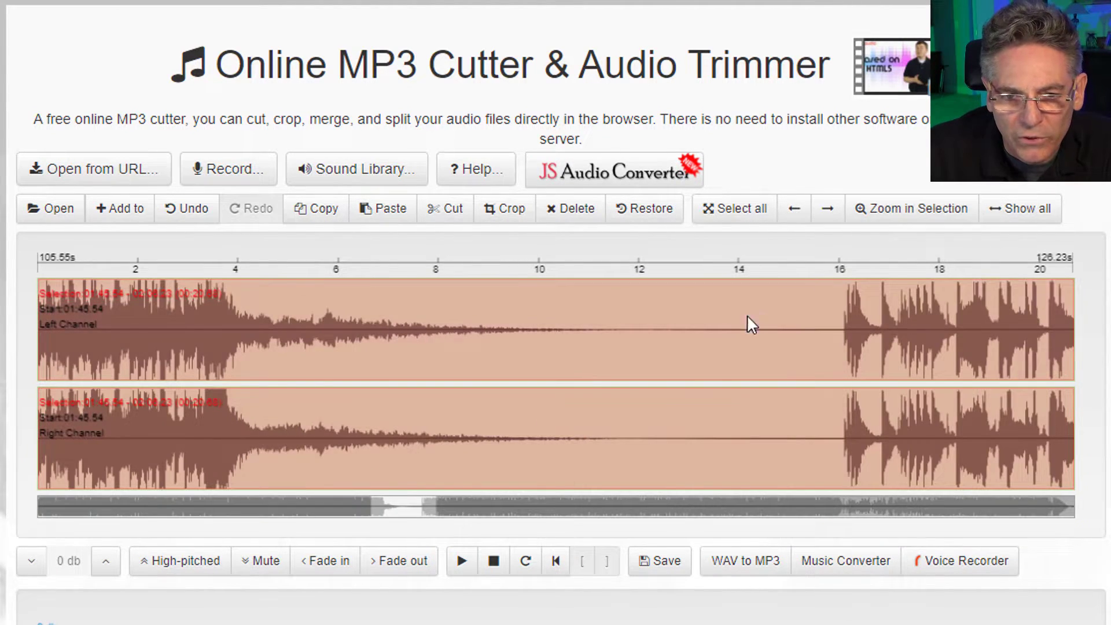
{"action": "left_click", "coordinate": [708, 338]}
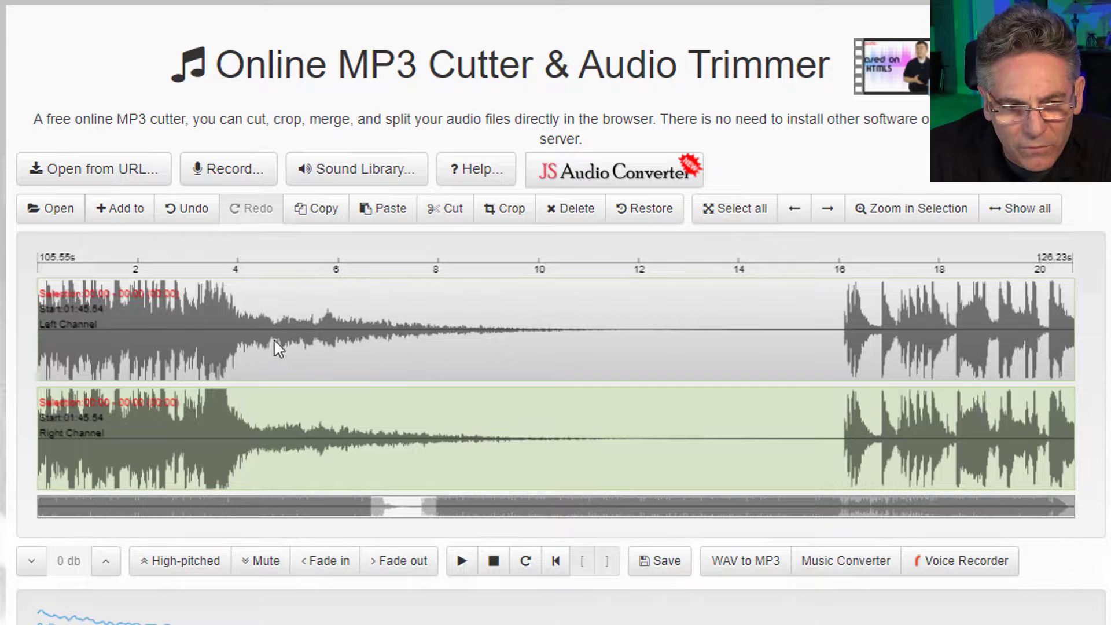
{"action": "left_click_drag", "start_coordinate": [396, 326], "coordinate": [841, 335]}
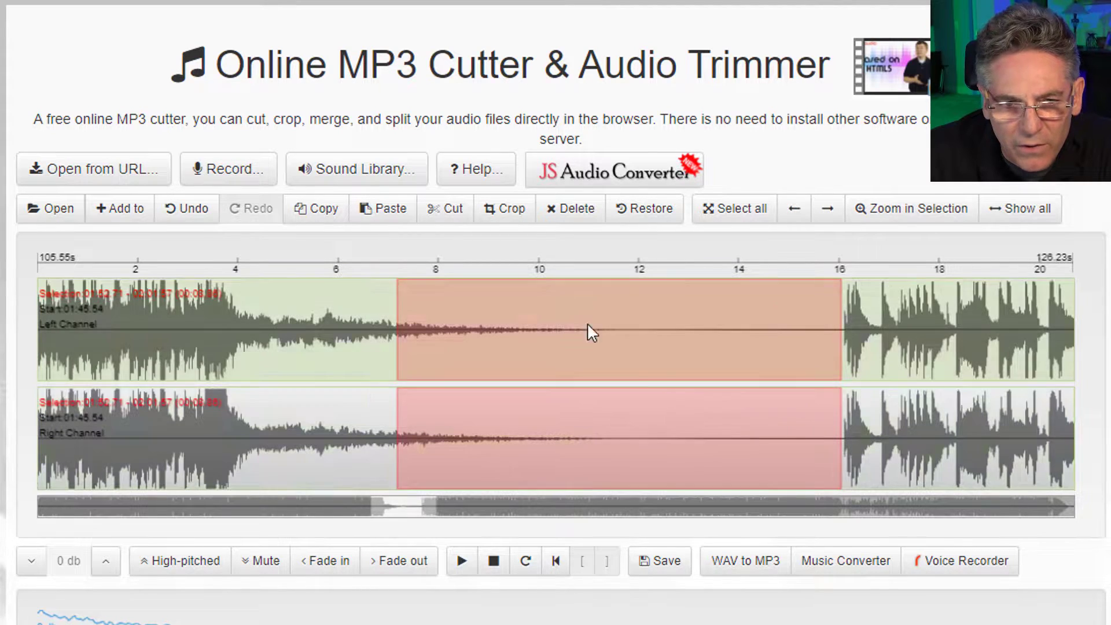
{"action": "left_click", "coordinate": [570, 212]}
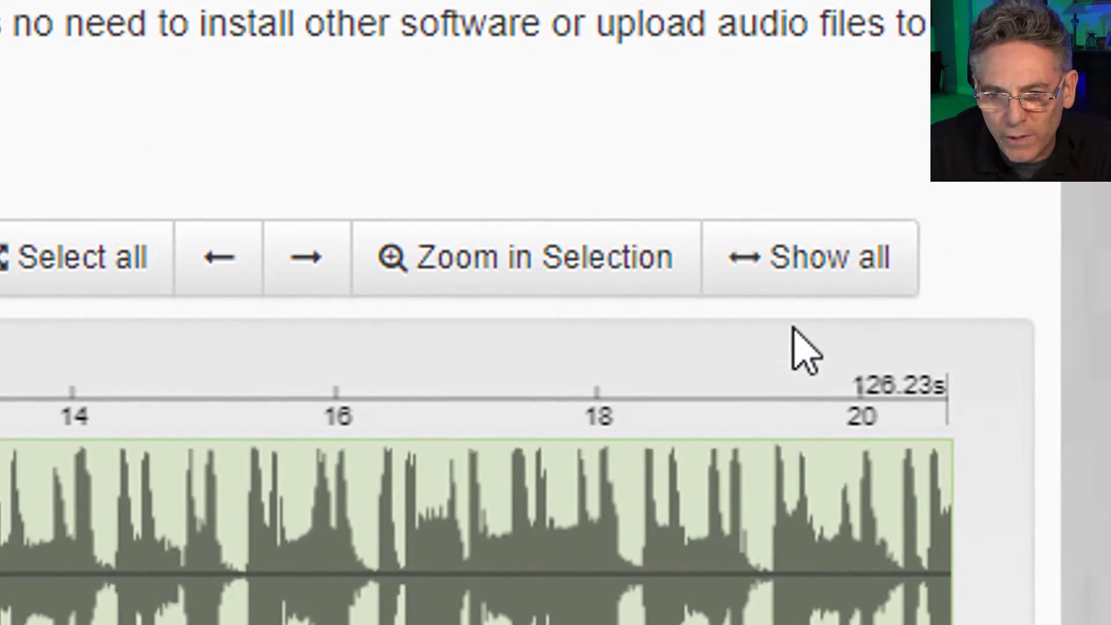
Zoom into the first 24 seconds, delete the 0.6–15.75 s opening, and show the full track
{"action": "left_click", "coordinate": [814, 274]}
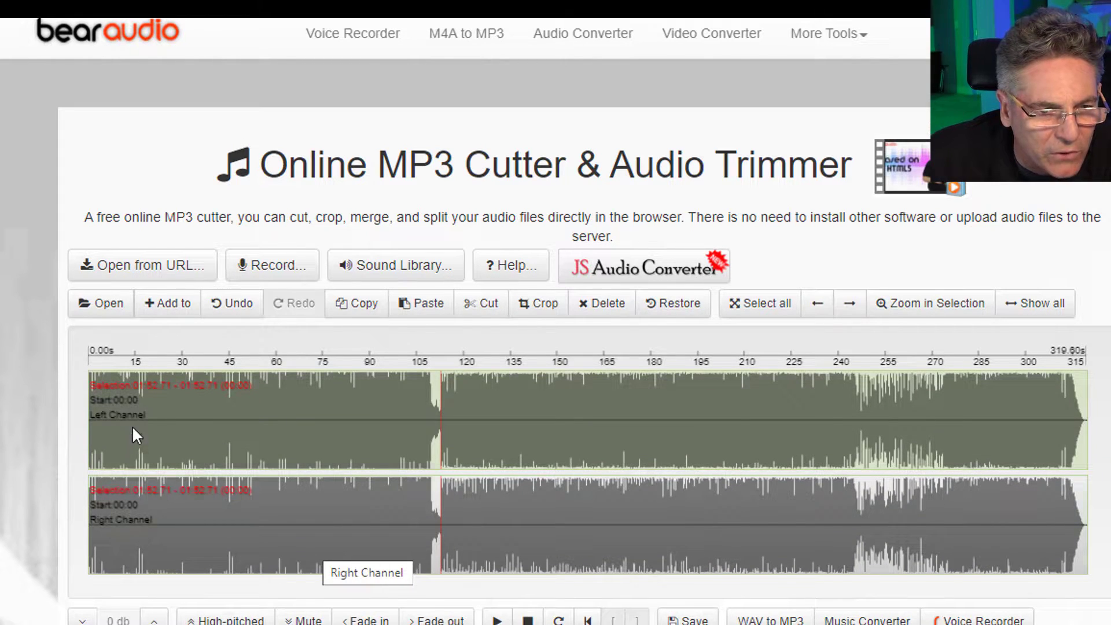
{"action": "left_click", "coordinate": [140, 388]}
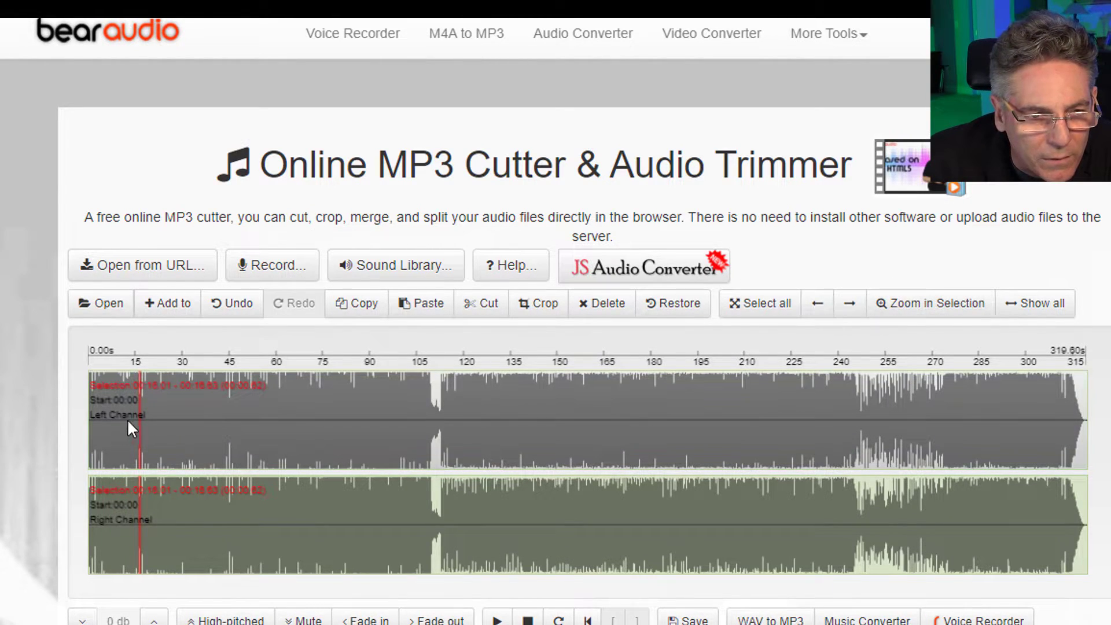
{"action": "left_click_drag", "start_coordinate": [164, 422], "coordinate": [84, 422]}
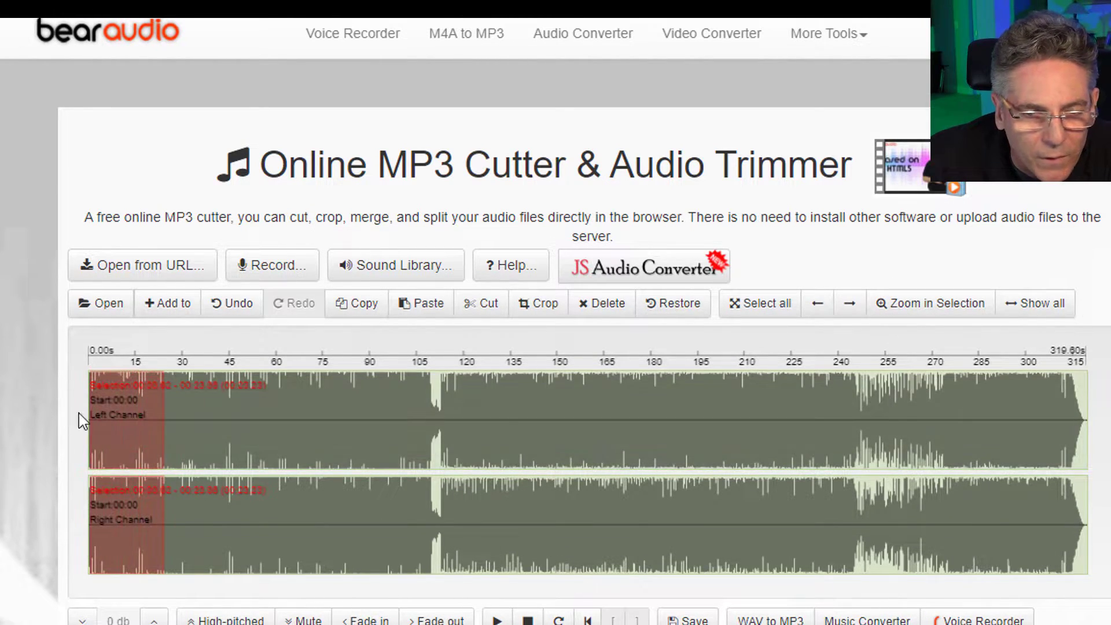
{"action": "left_click", "coordinate": [931, 319]}
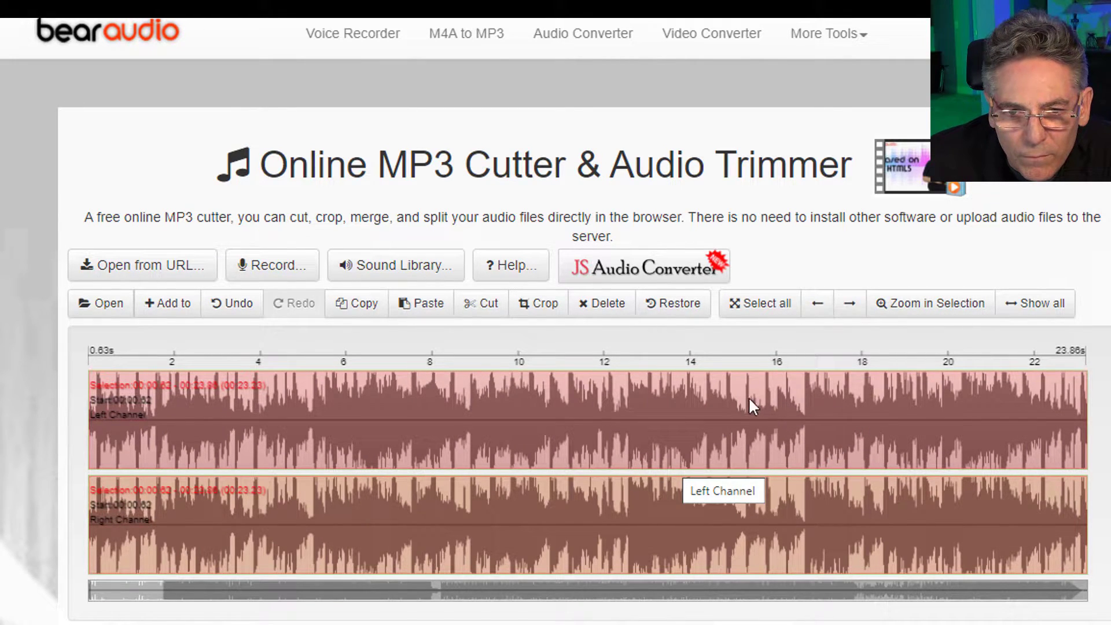
{"action": "left_click_drag", "start_coordinate": [735, 387], "coordinate": [86, 452]}
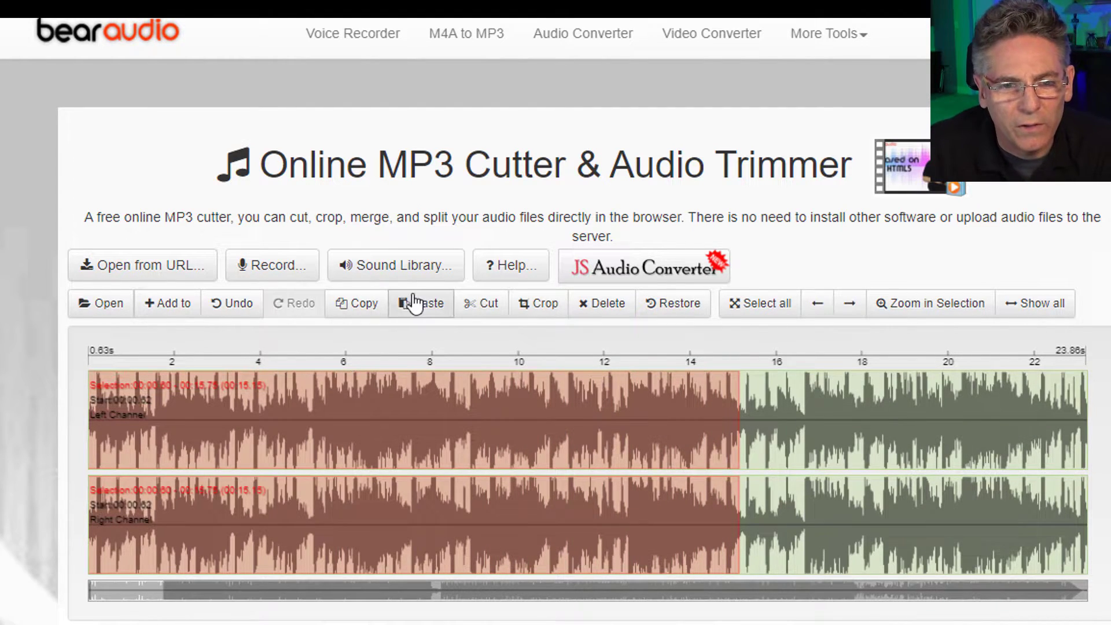
{"action": "left_click", "coordinate": [606, 316]}
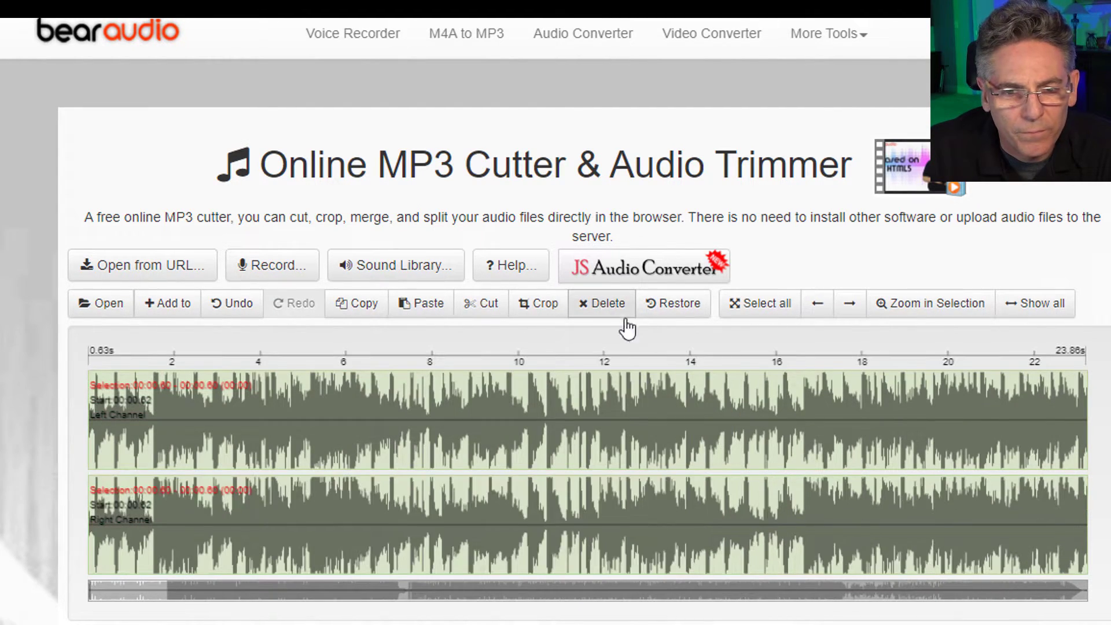
{"action": "left_click", "coordinate": [1034, 306]}
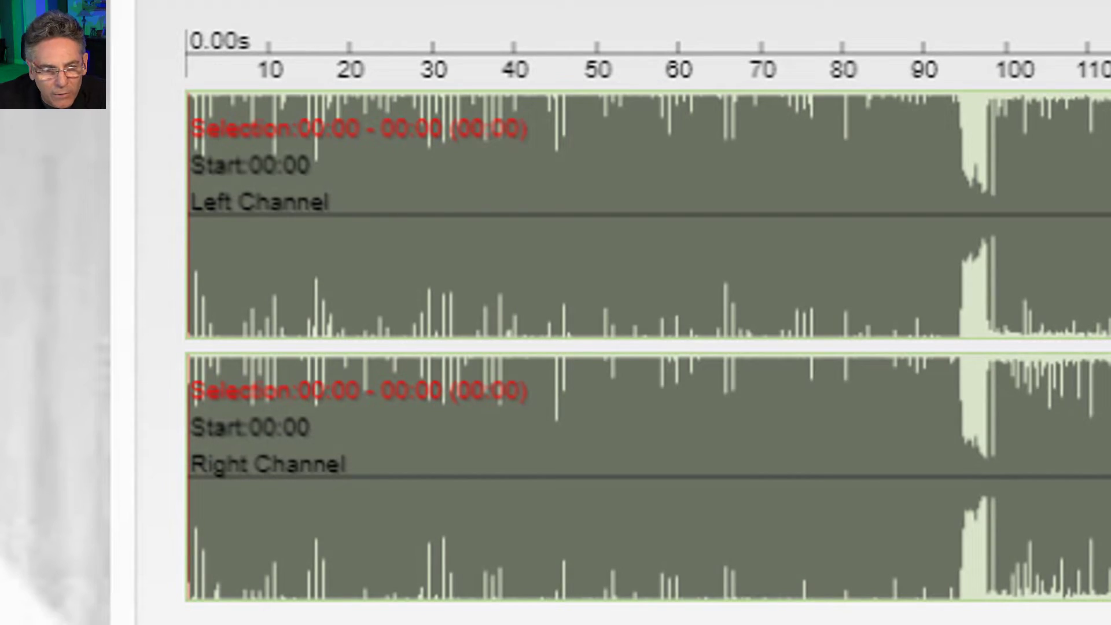
Zoom into the track start and apply a fade-in to the first 3 seconds
{"action": "left_click_drag", "start_coordinate": [231, 255], "coordinate": [171, 268]}
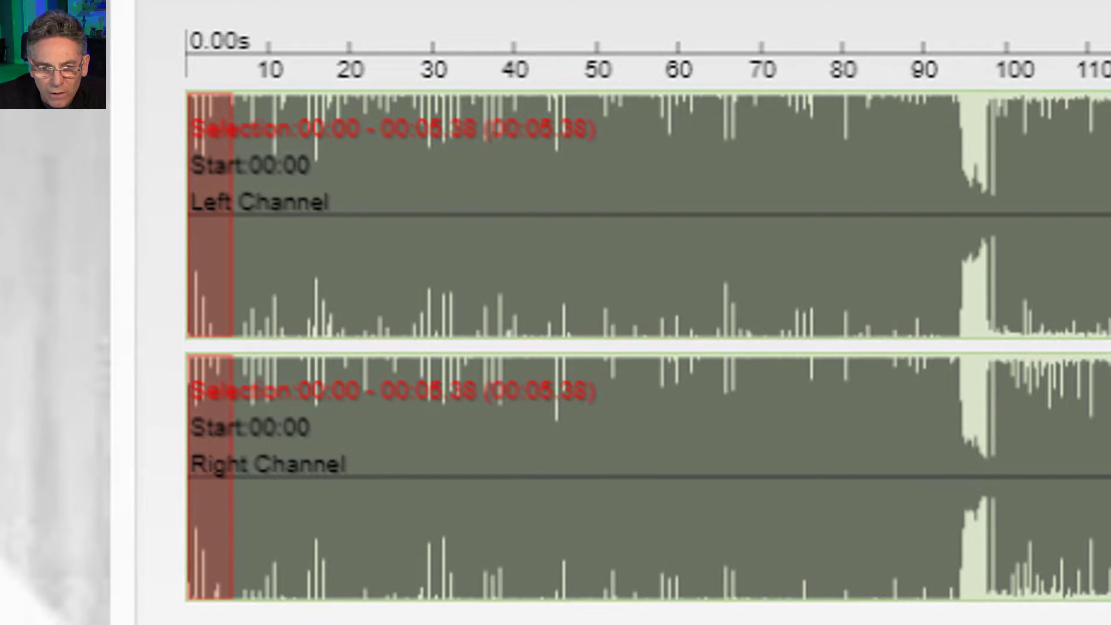
{"action": "key", "text": "ctrl+plus"}
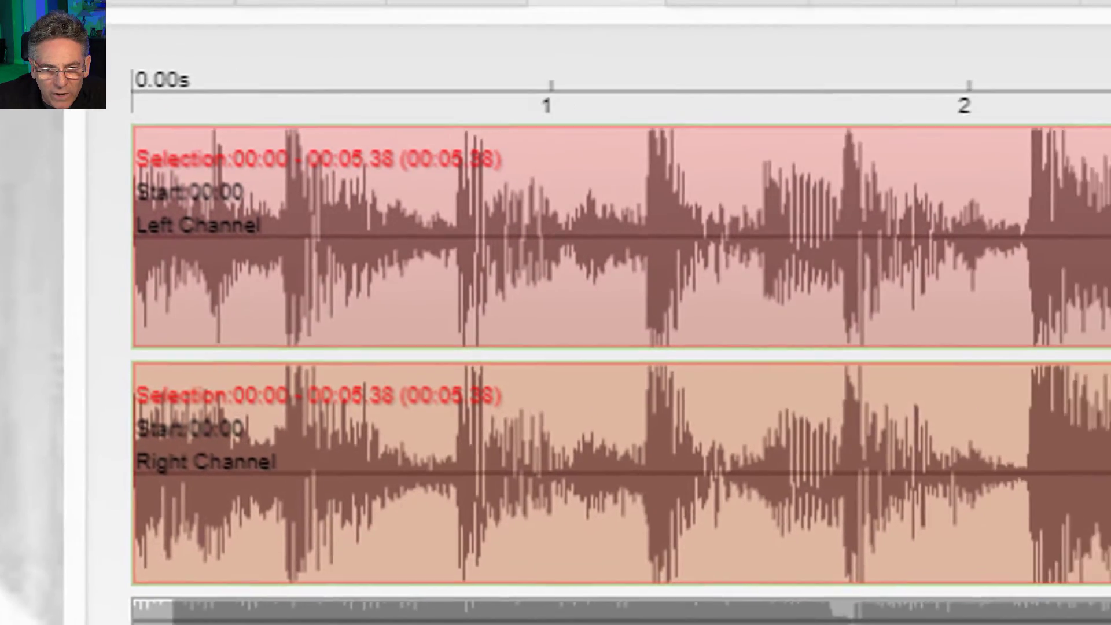
{"action": "left_click", "coordinate": [1026, 209]}
{"action": "left_click_drag", "start_coordinate": [1032, 211], "coordinate": [16, 345]}
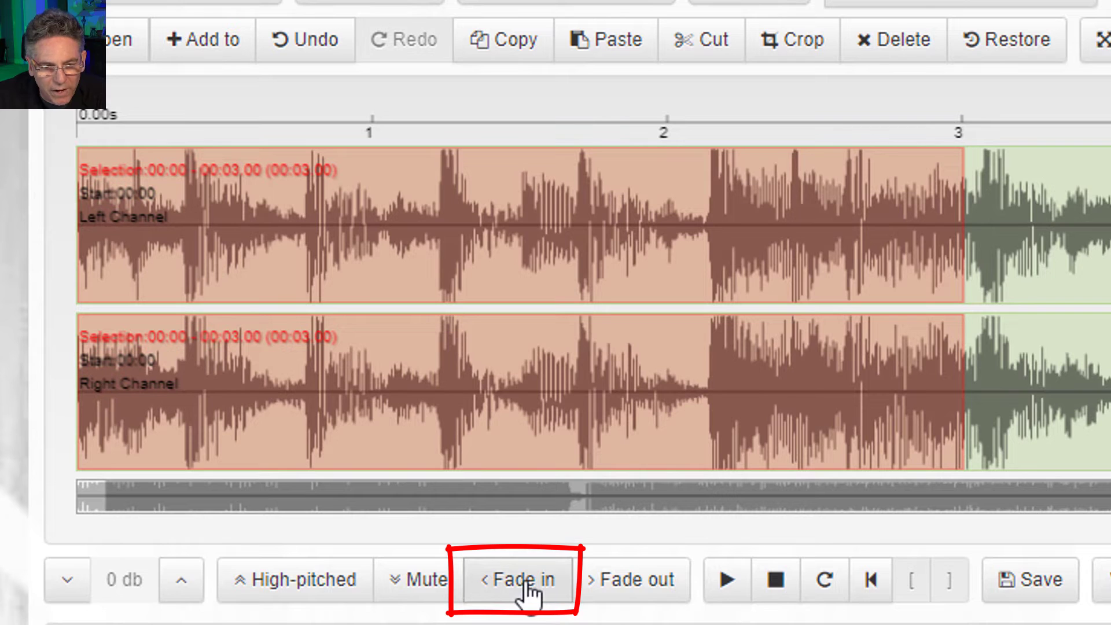
{"action": "left_click", "coordinate": [528, 582]}
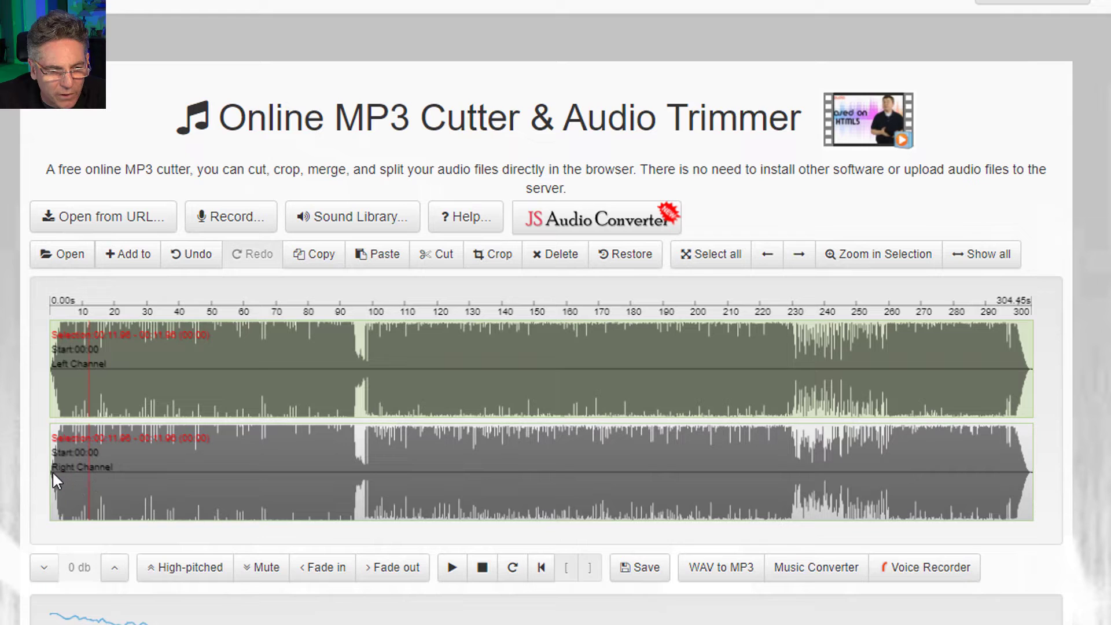
Return the playhead to the start and bring up the Save & Export Audio dialog
{"action": "left_click", "coordinate": [50, 478]}
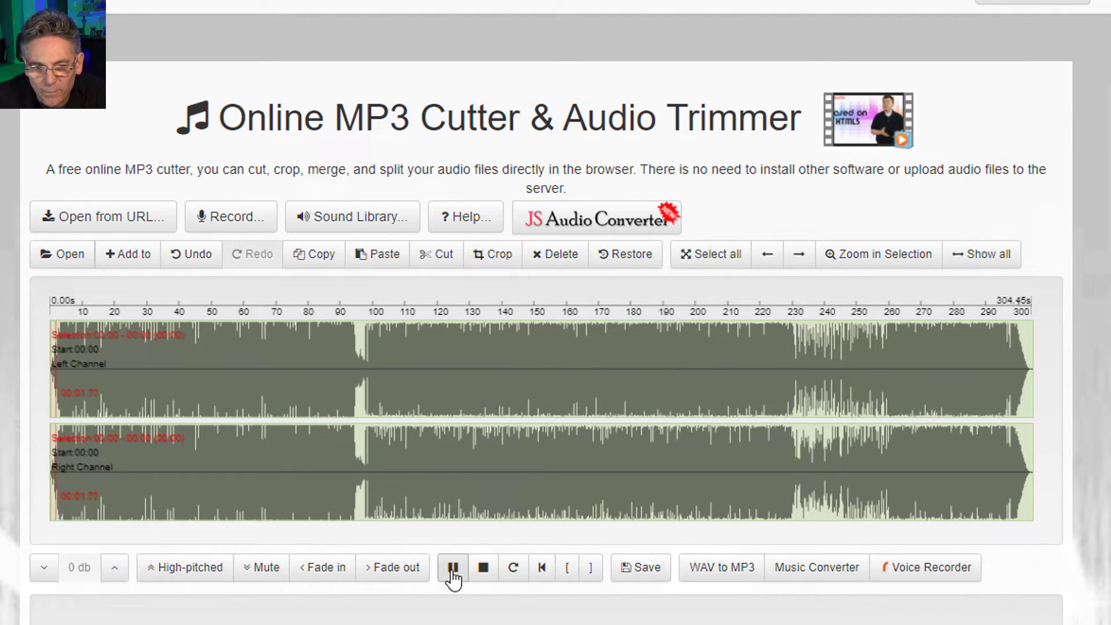
{"action": "left_click", "coordinate": [641, 575]}
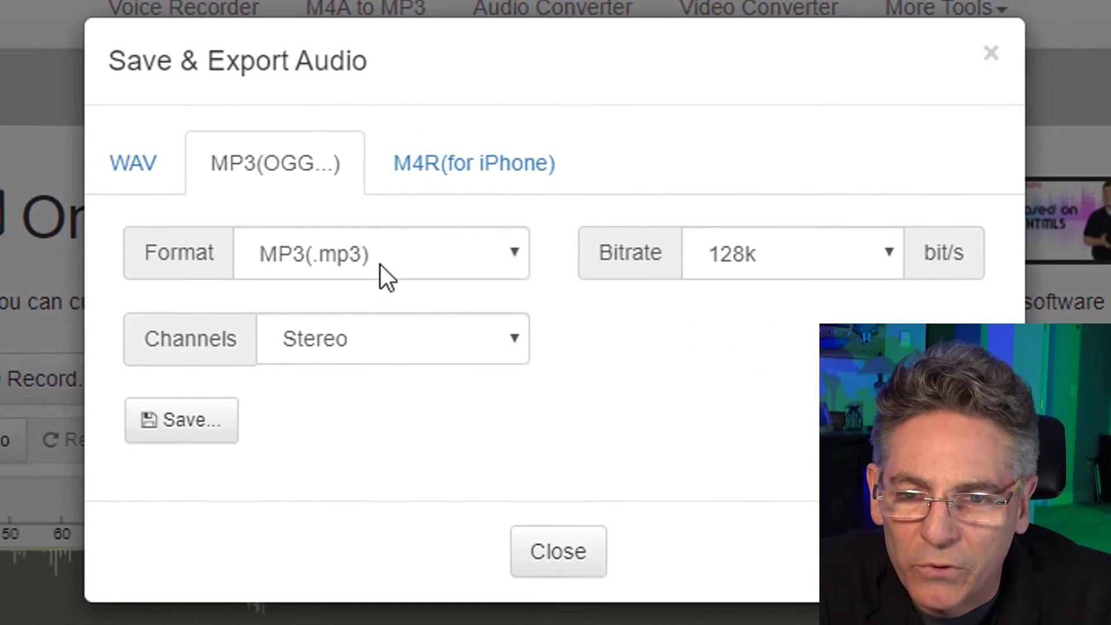
Export the track as MP3(.mp3) at 128k bitrate and save it to Downloads
{"action": "left_click", "coordinate": [437, 139]}
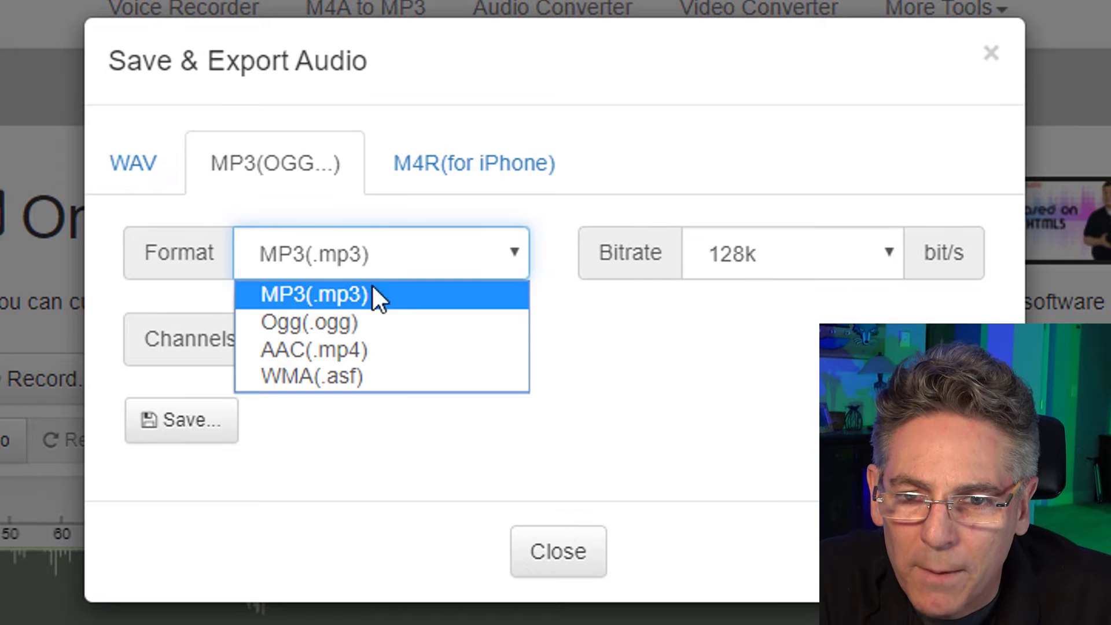
{"action": "left_click", "coordinate": [362, 306]}
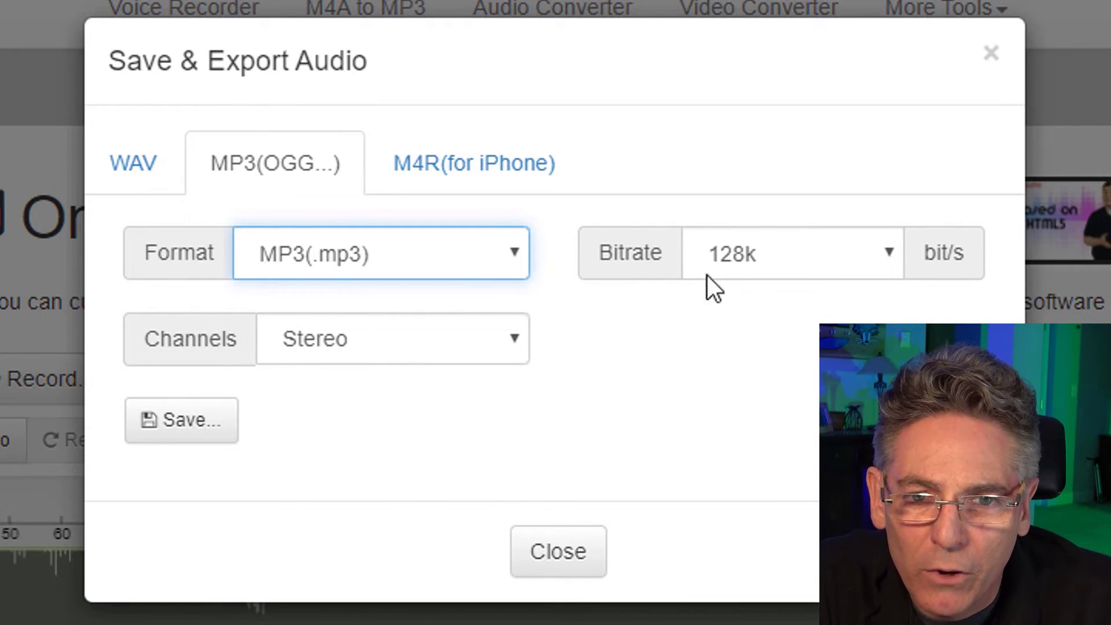
{"action": "left_click", "coordinate": [821, 267]}
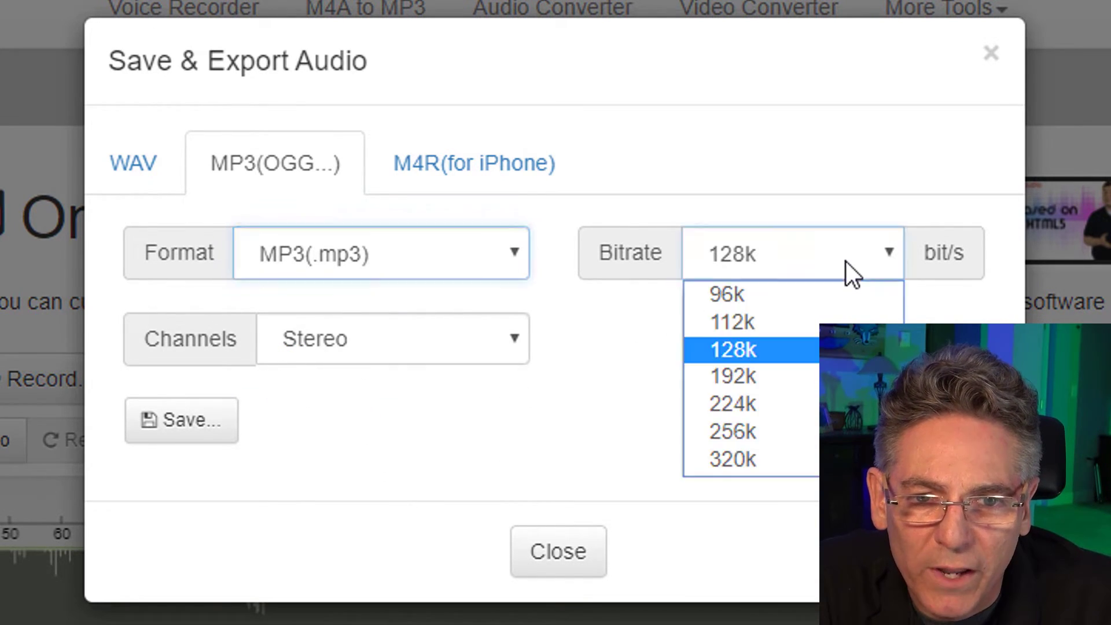
{"action": "left_click", "coordinate": [808, 350]}
{"action": "left_click", "coordinate": [196, 446]}
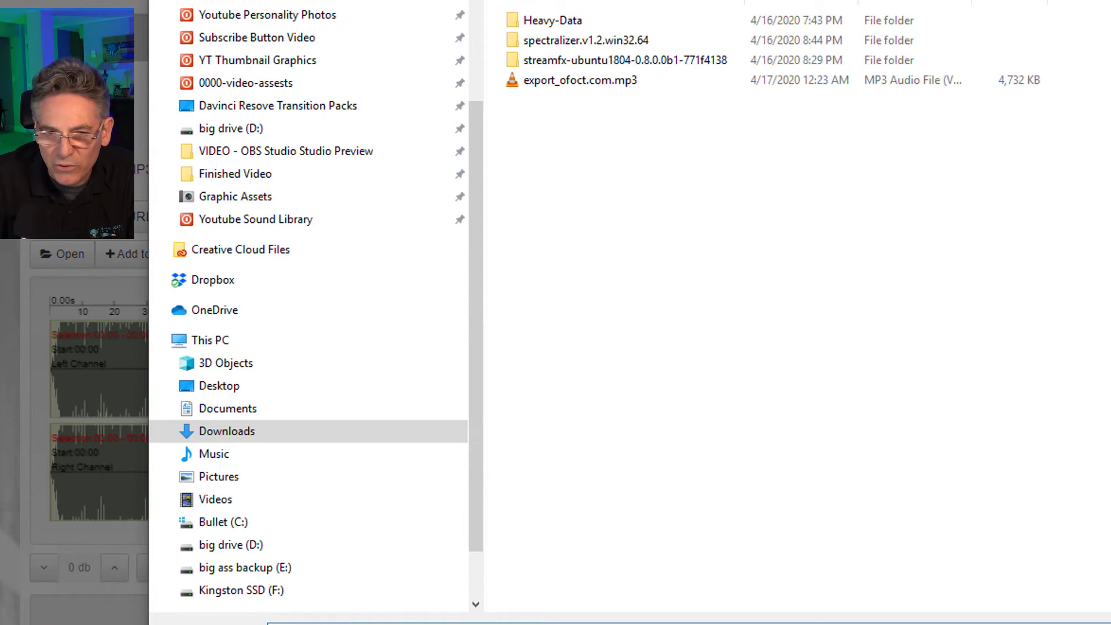
{"action": "left_click", "coordinate": [1047, 605]}
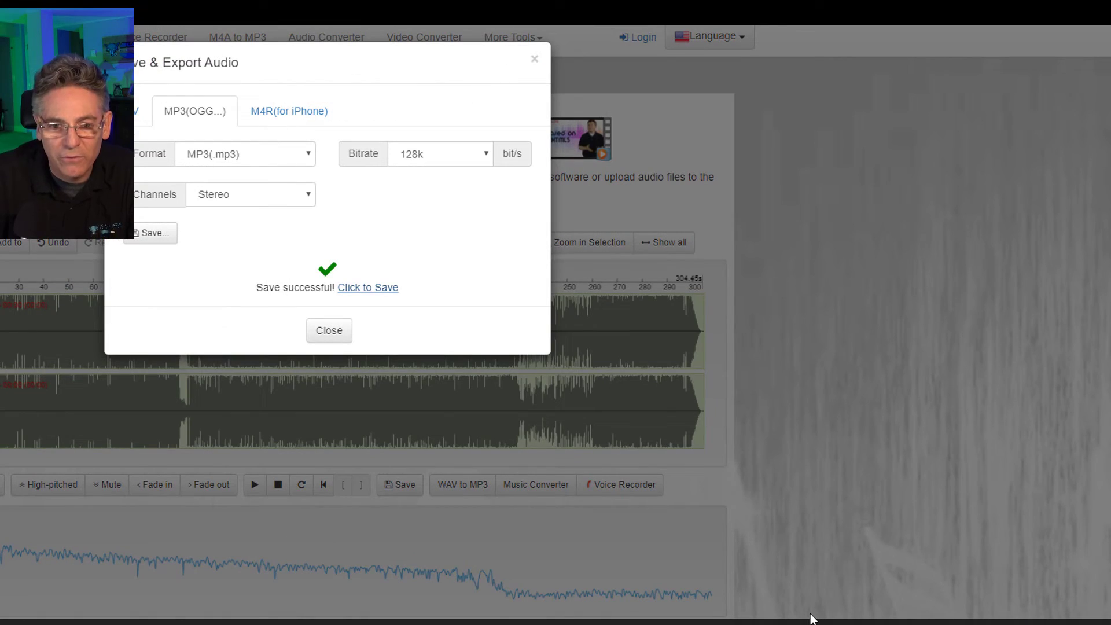